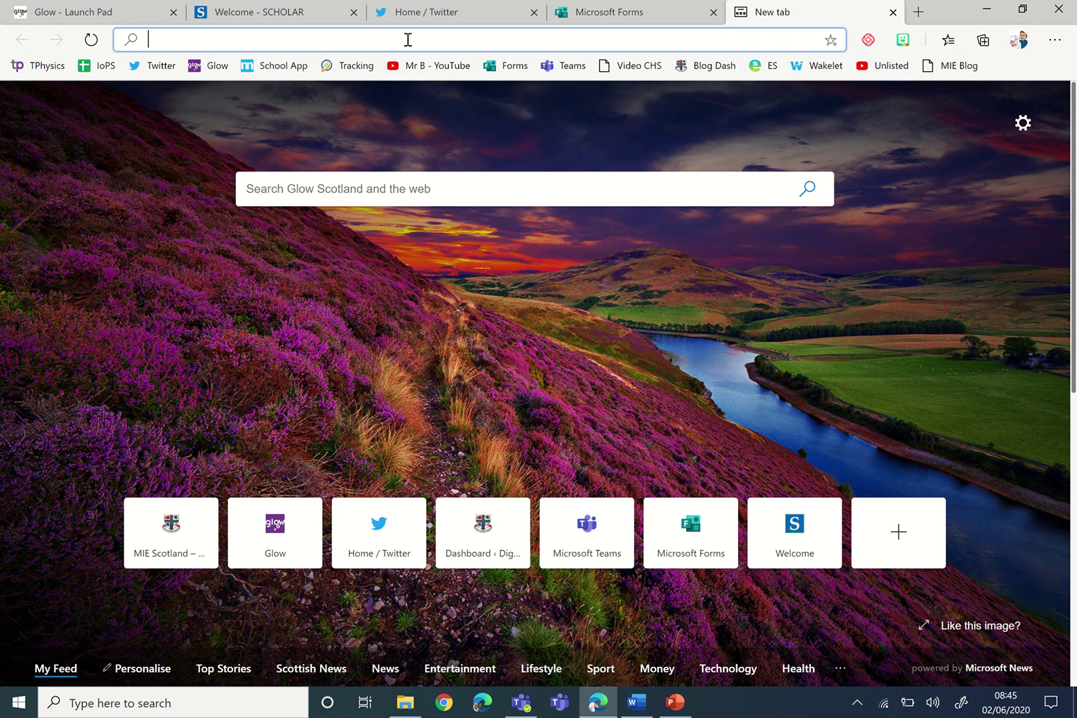
Step: Open the shared Survey form from its pasted link and duplicate it as Survey (Copy)
type("https://forms.office.com/Pages/ShareFormPage.aspx?id=oyzTzM4Wj0KVQTctawUZKYGAxDRXdhpCkDVVjc_lIMpUMlo3RjhLTTQyWUlCTDQ0MVEyUFlKTVYwVS4u&sharetoken=V3Bc1M2czI7GbRTqVk7K")
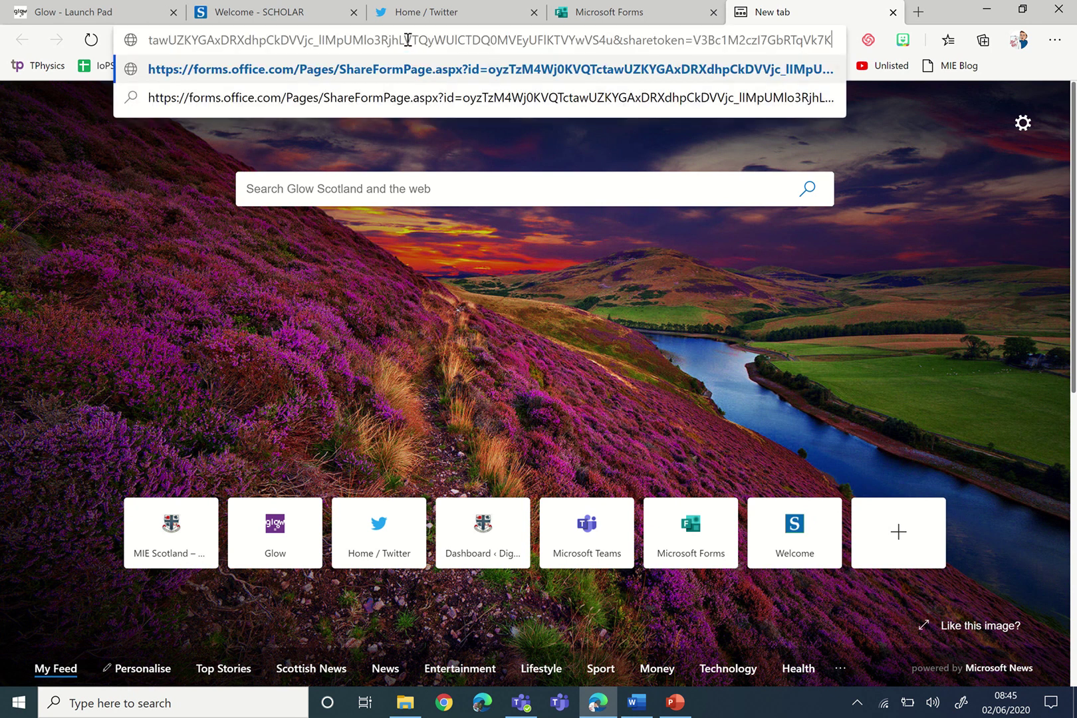
key("Return")
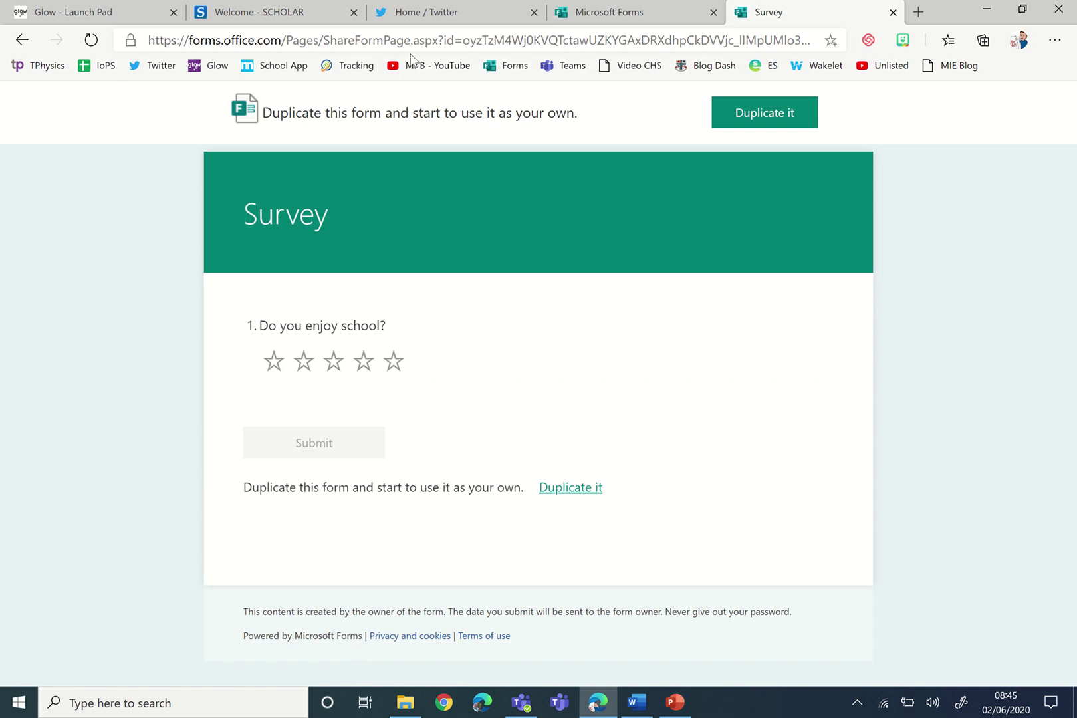
left_click(766, 119)
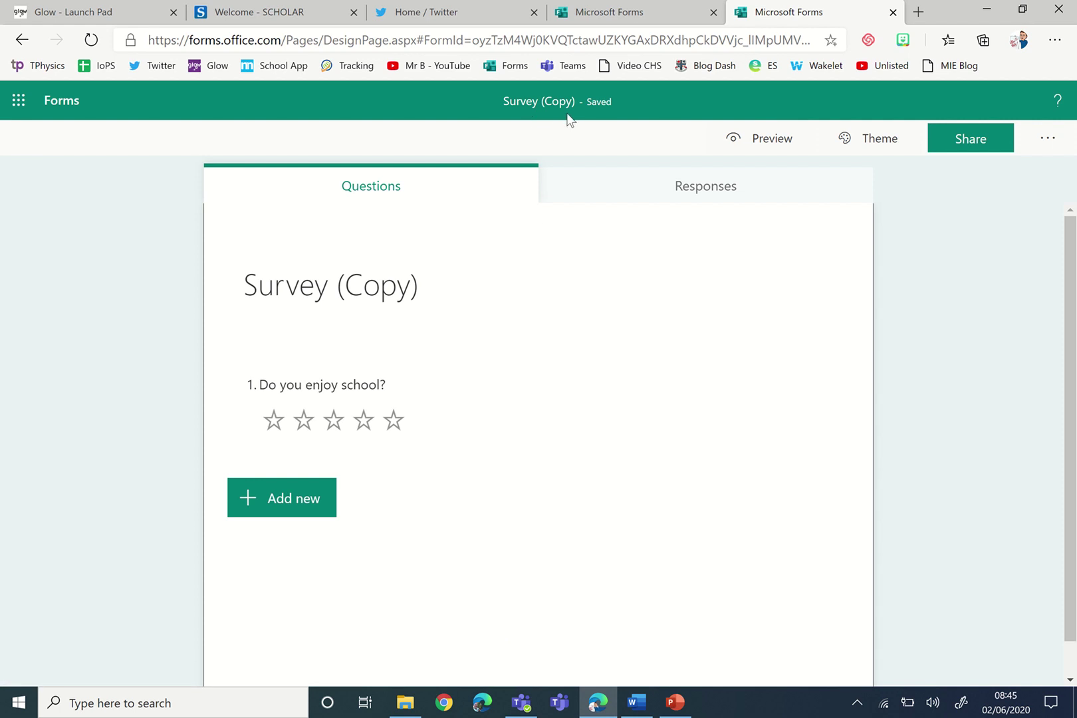
Step: In Teams, go to the Assignments tab of the Science Testing team's General channel
left_click(521, 702)
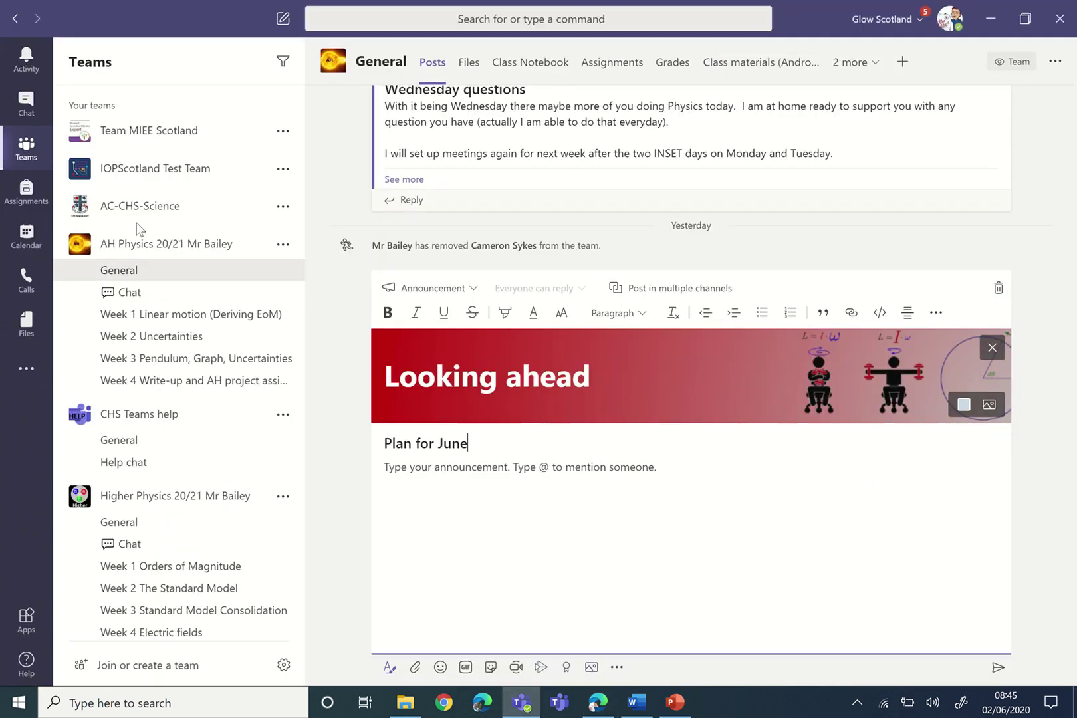
left_click(60, 246)
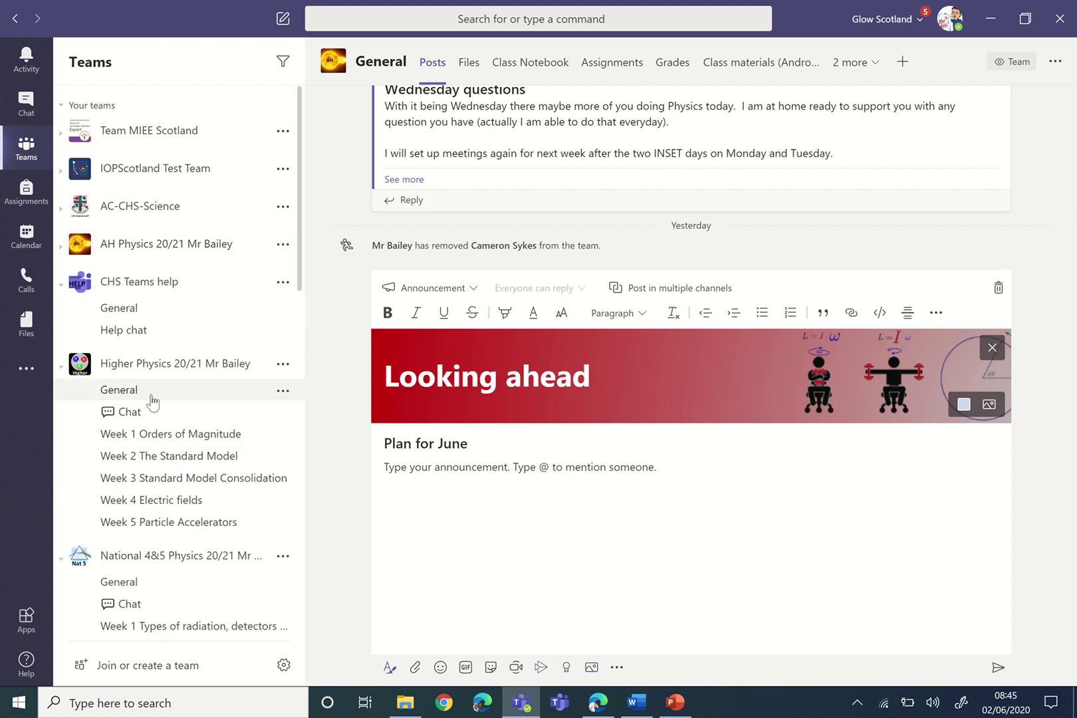
scroll(152, 399, "down", 10)
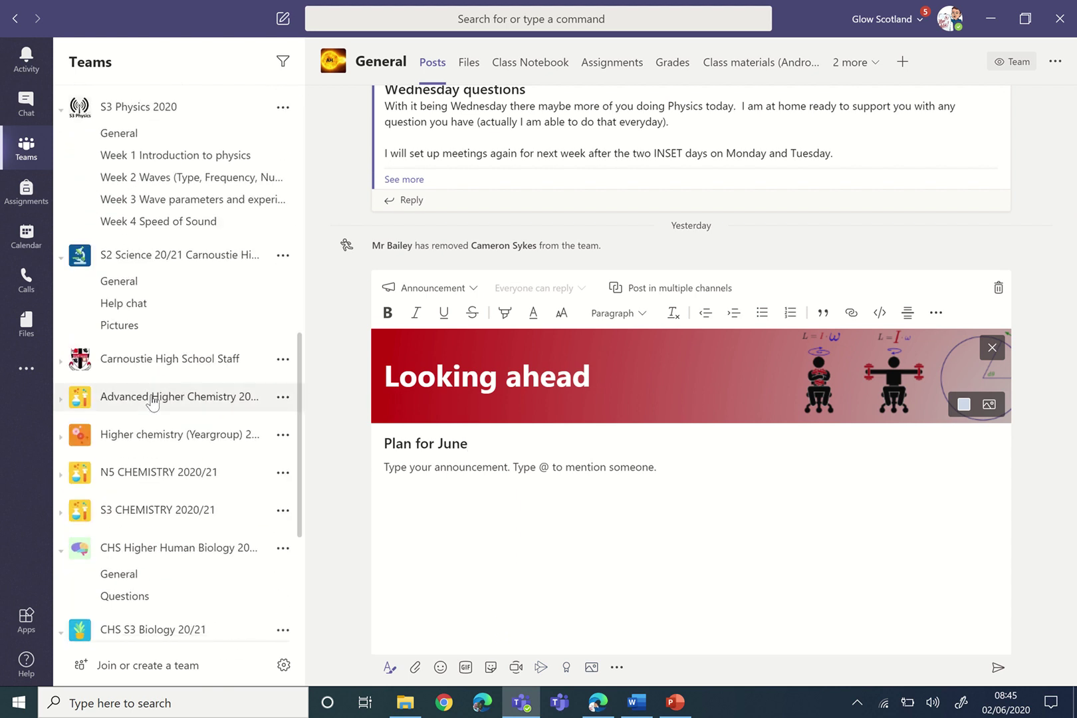
scroll(152, 400, "down", 4)
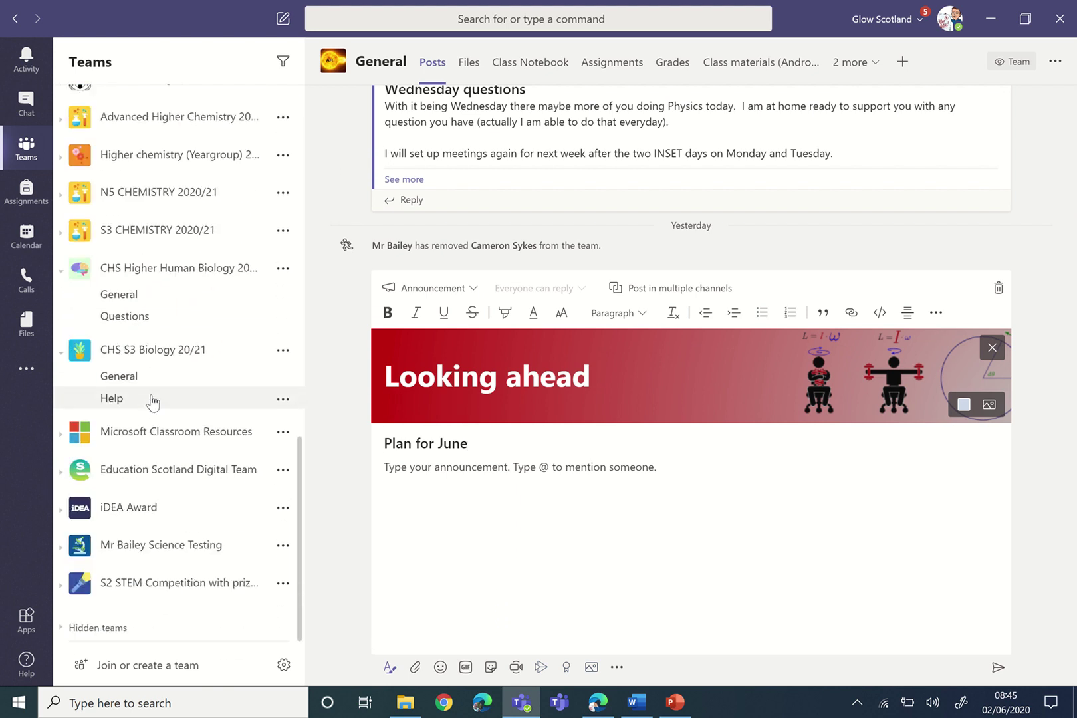
left_click(101, 545)
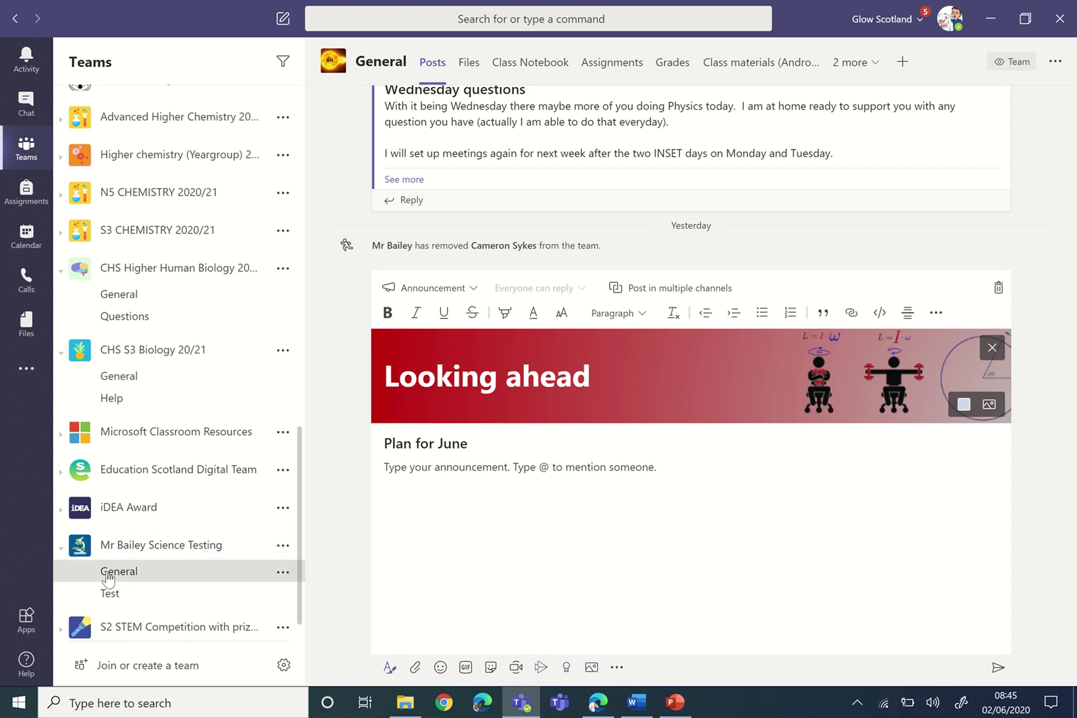
left_click(107, 575)
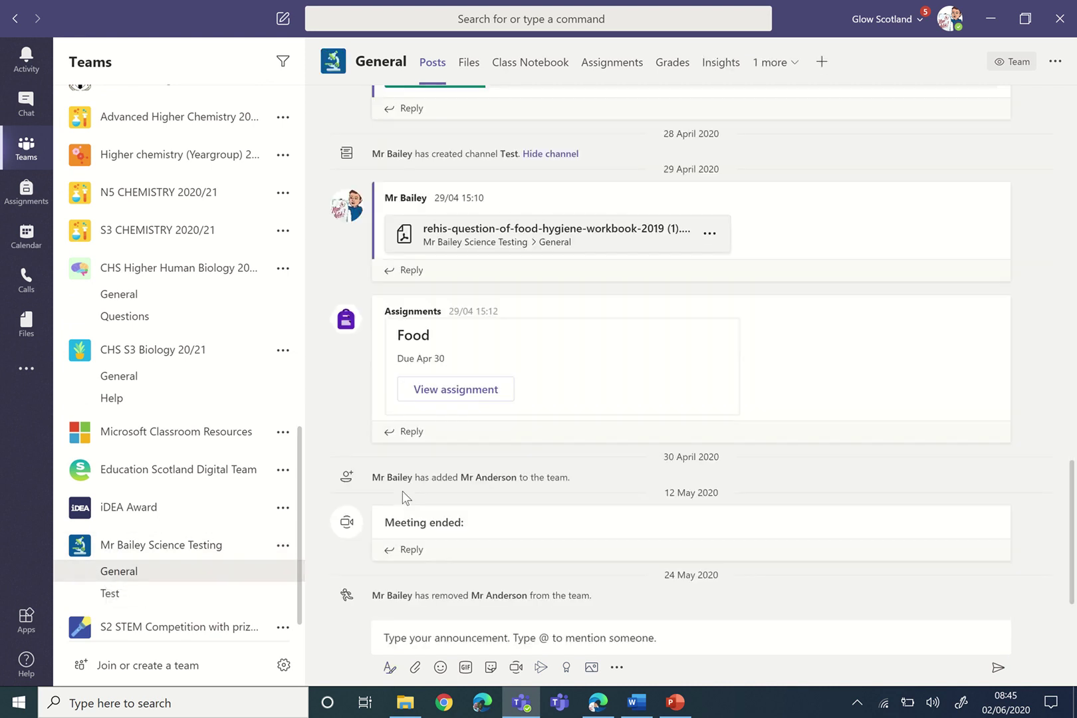
left_click(609, 66)
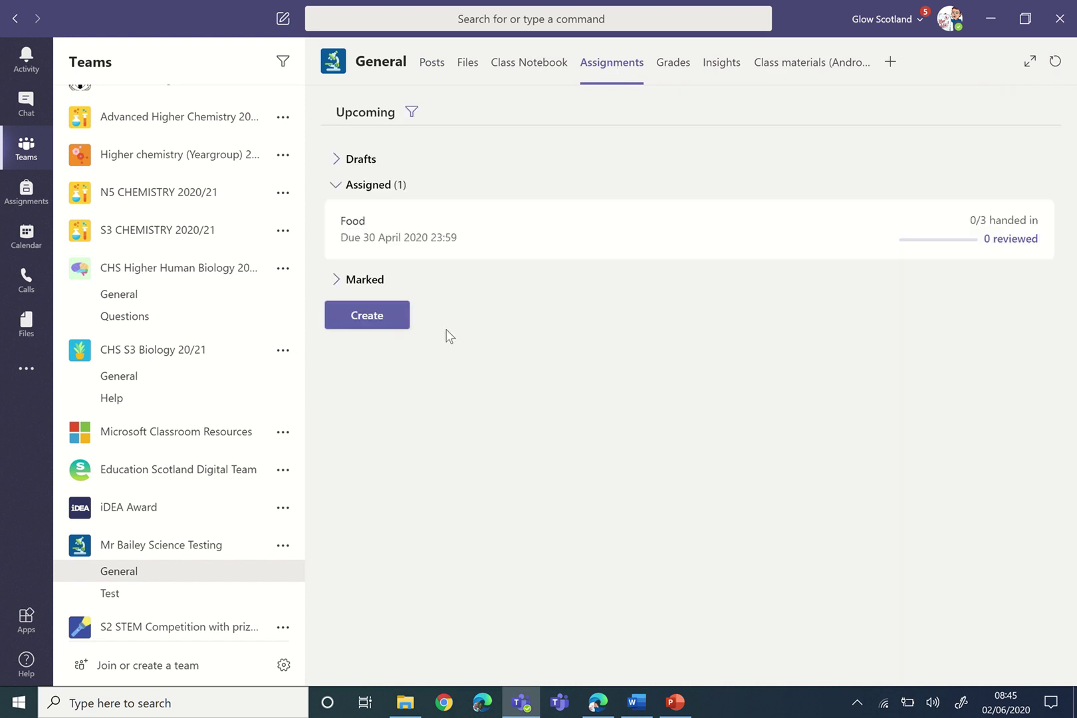
Step: Create a new quiz assignment using the Survey (Copy) form
left_click(373, 324)
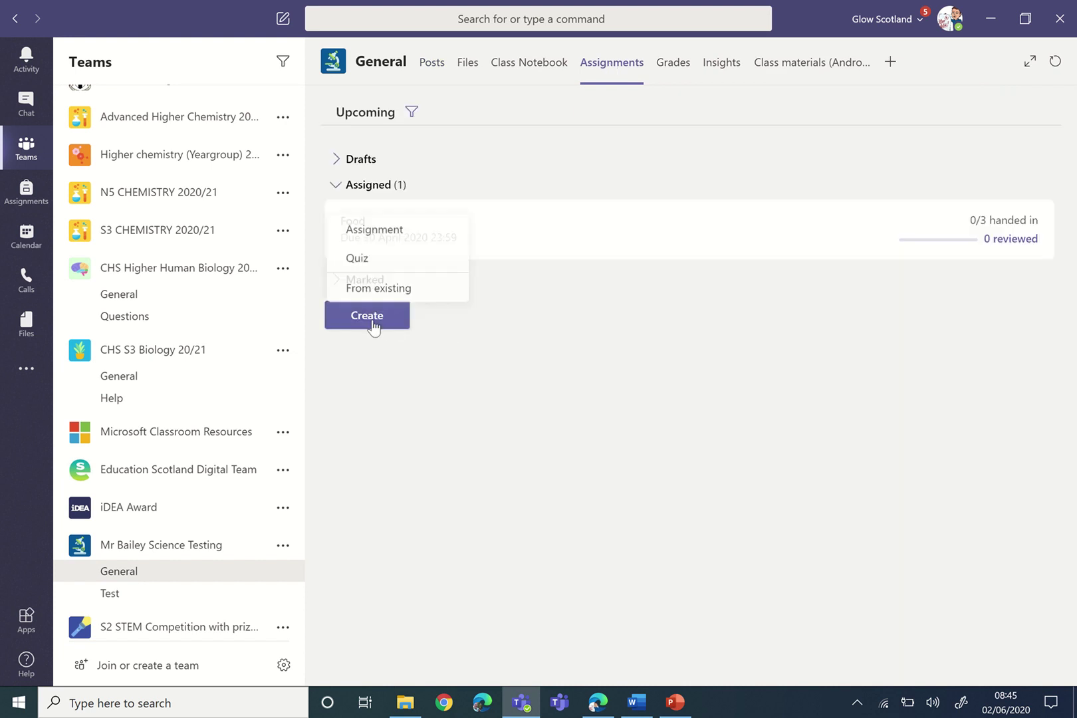
left_click(368, 261)
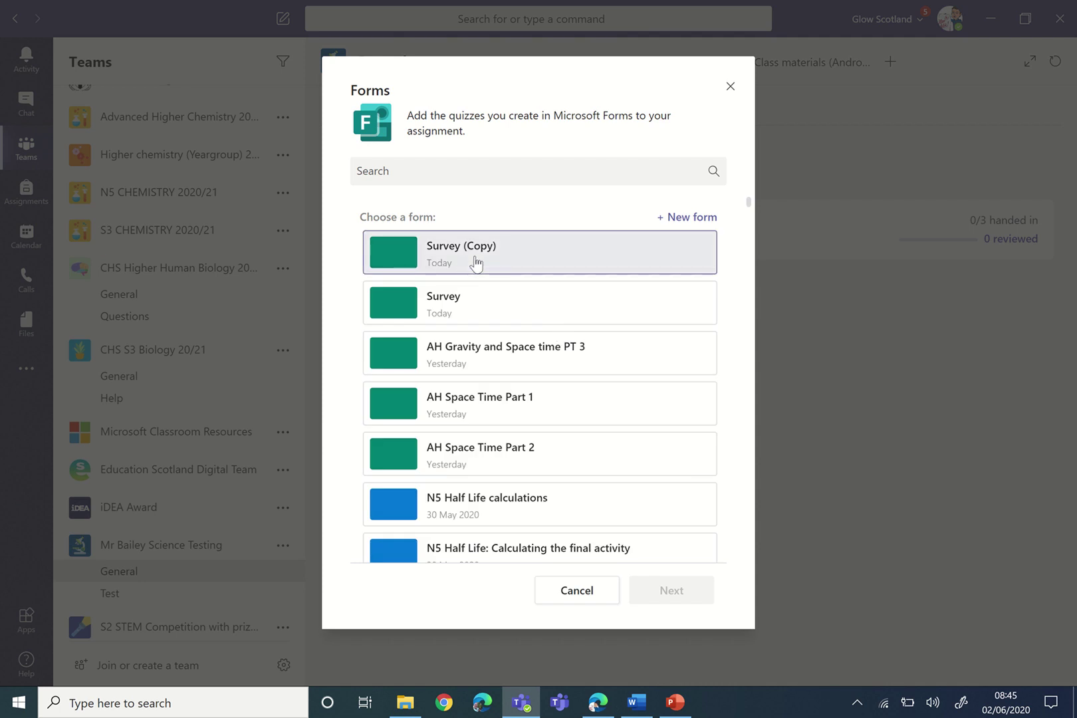
left_click(476, 263)
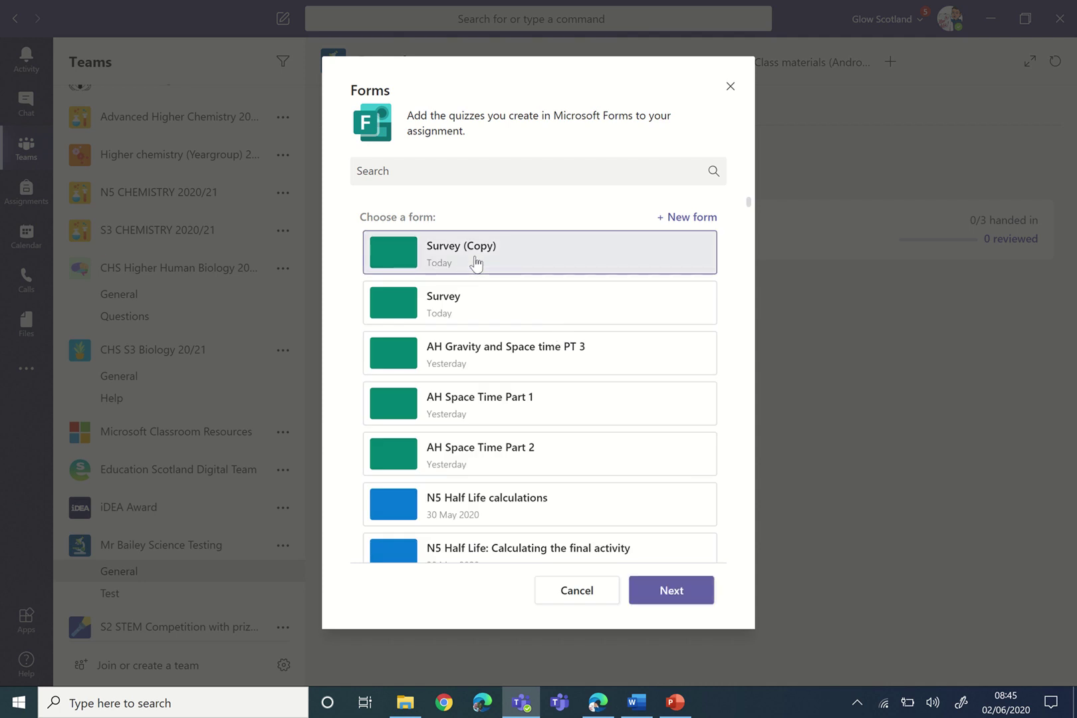
left_click(661, 588)
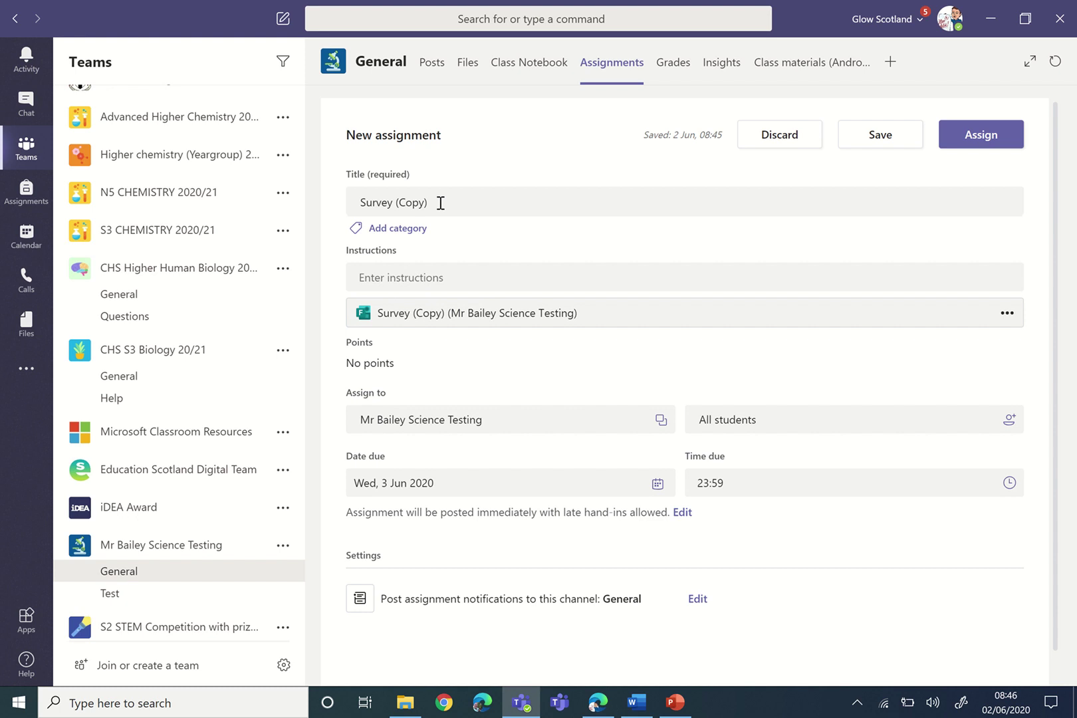
Step: Add the instructions 'Instruction Please complete.' and set the due date to Fri 5 Jun
left_click(388, 274)
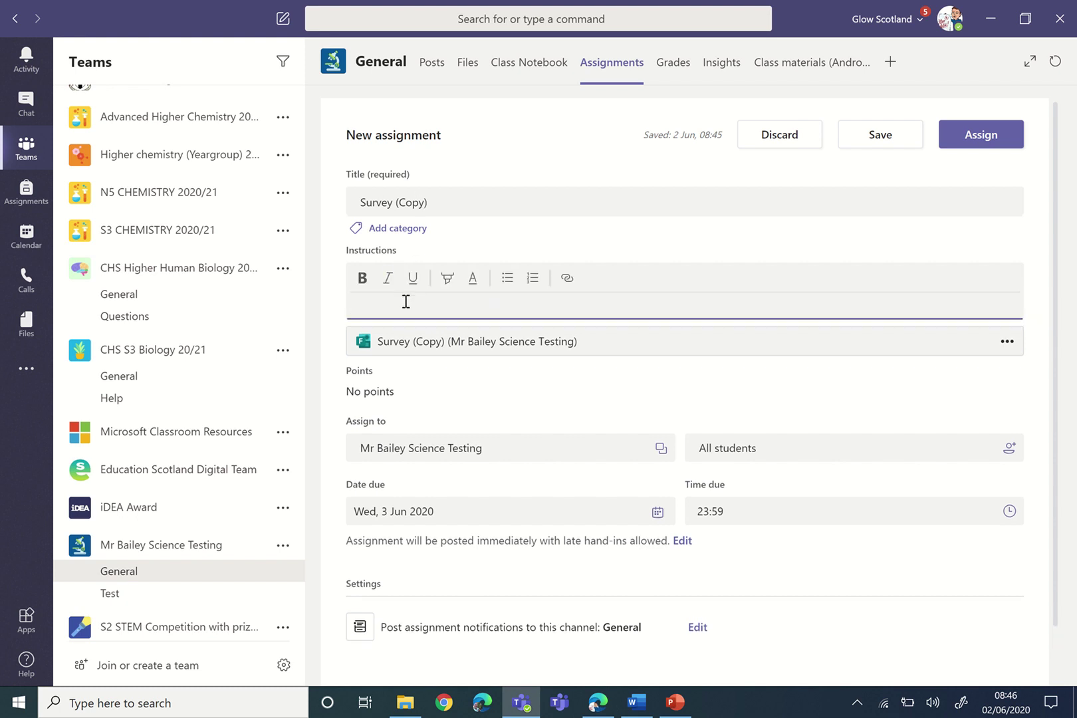
type("Instruction ")
type("Please complete.")
left_click(620, 512)
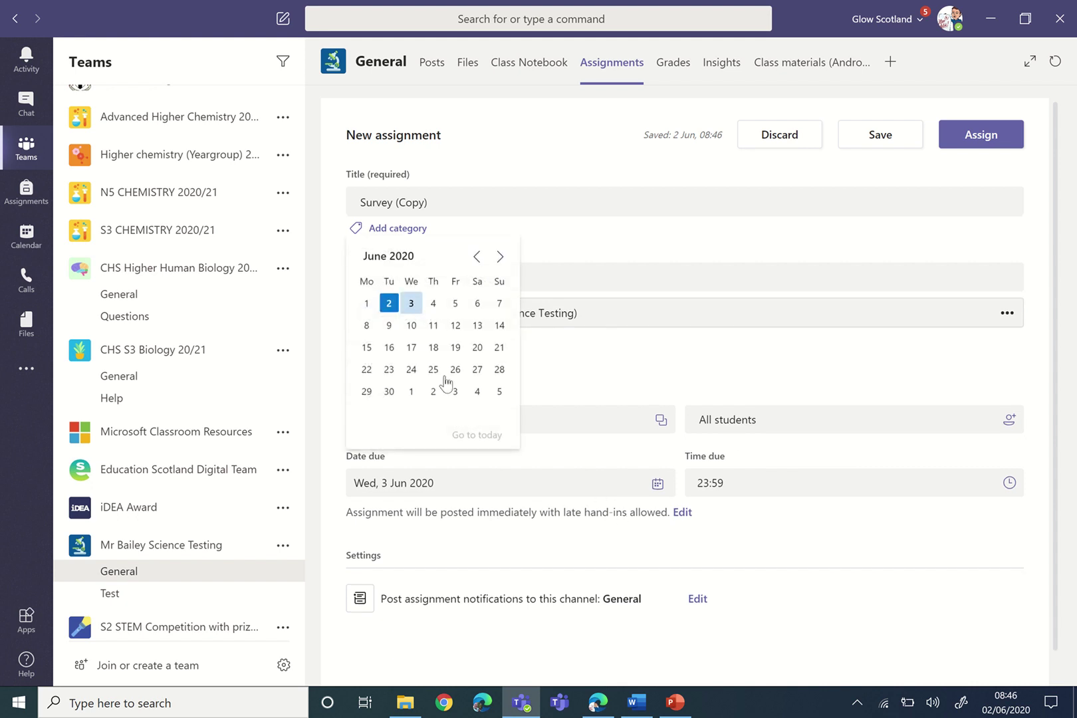
left_click(455, 303)
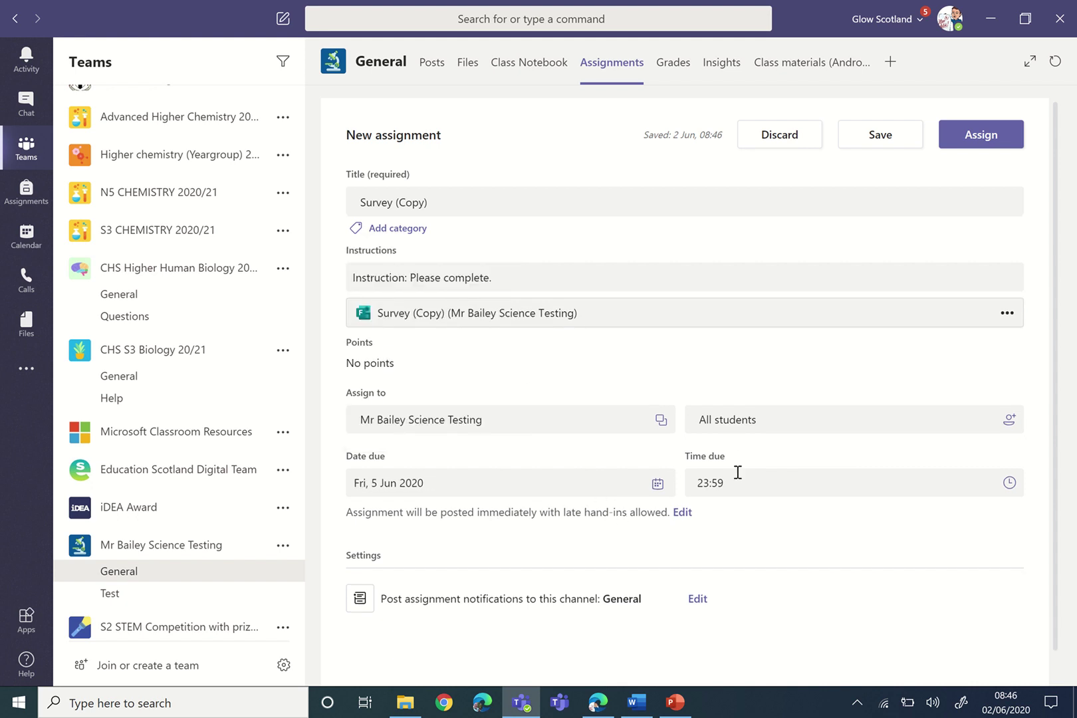
Step: Check the posting timeline without changes, then assign the quiz to the class
left_click(684, 513)
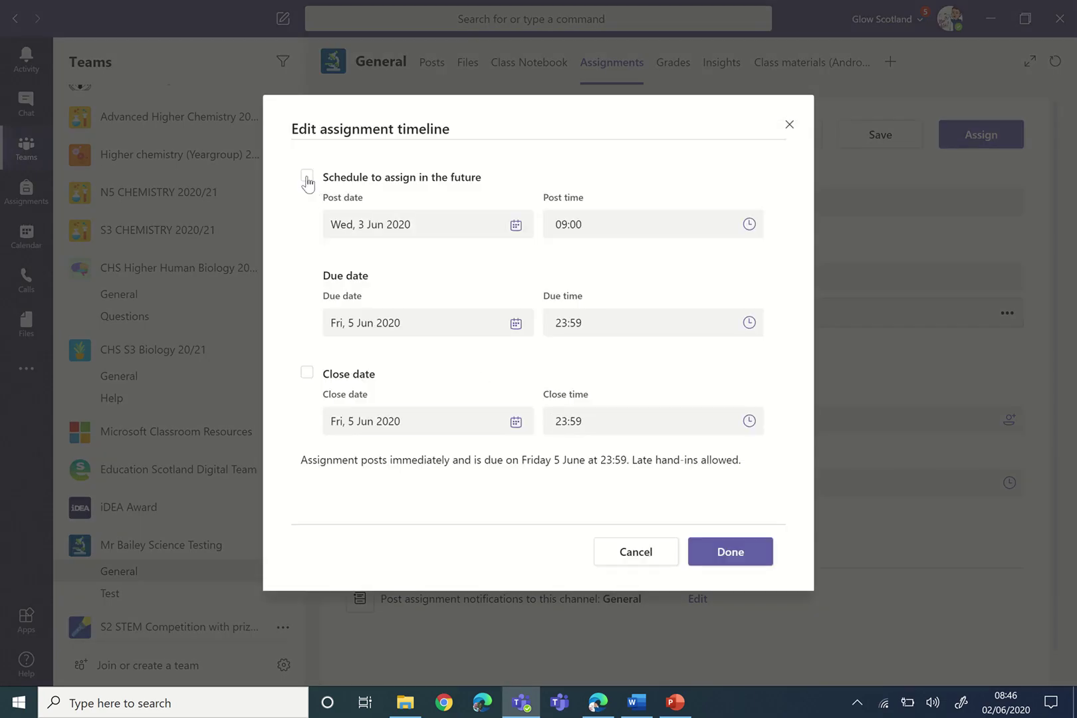
left_click(632, 564)
left_click(980, 148)
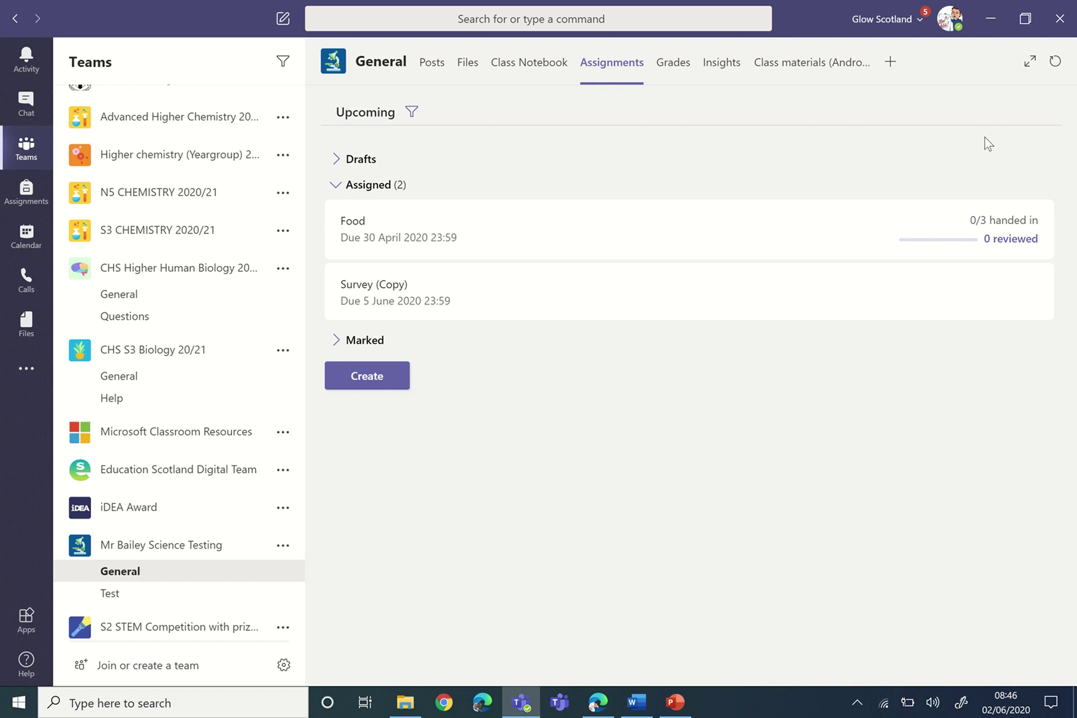
mouse_move(459, 7)
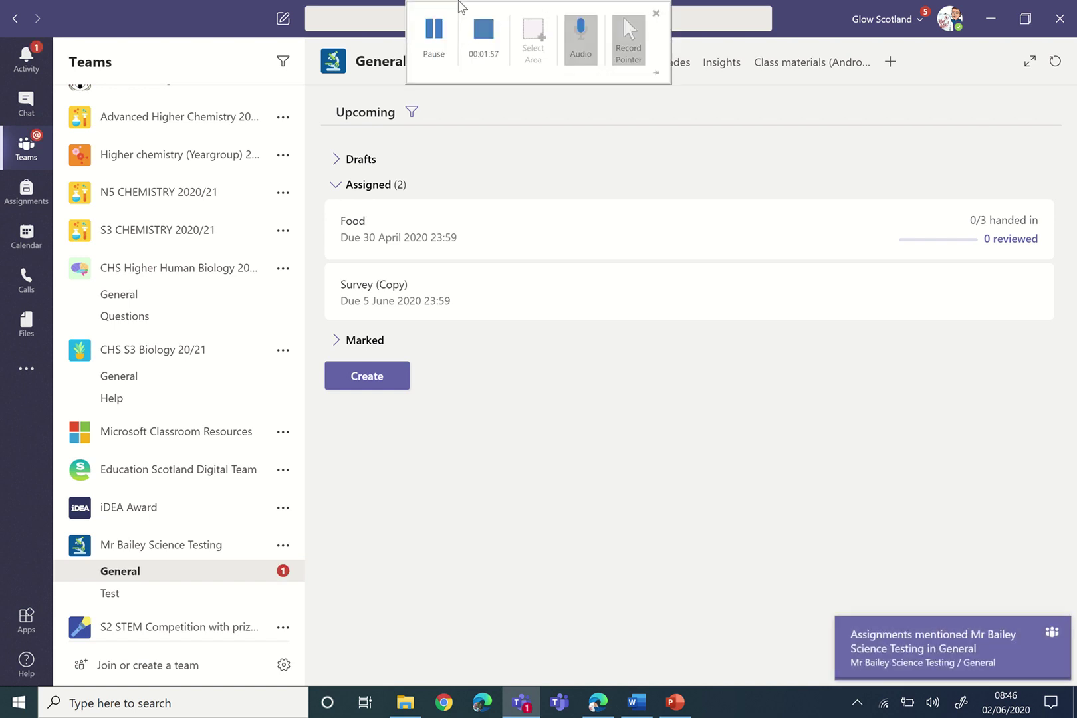
left_click(437, 37)
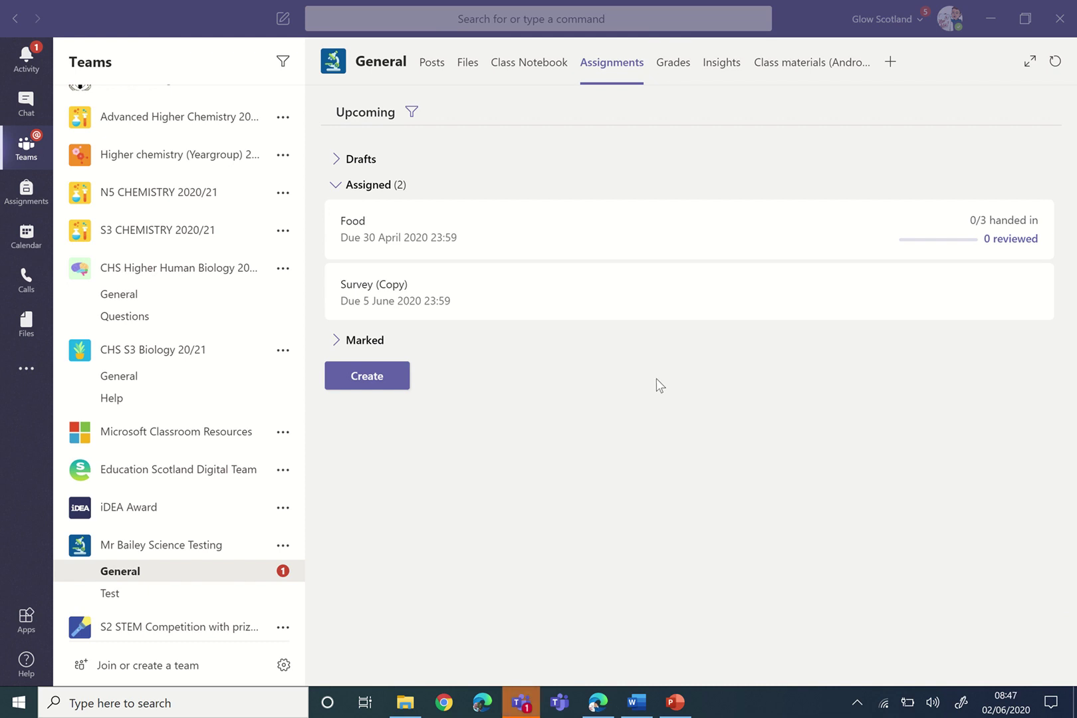
Step: Refresh the Microsoft Forms list in Edge and switch to the Group forms view
left_click(598, 701)
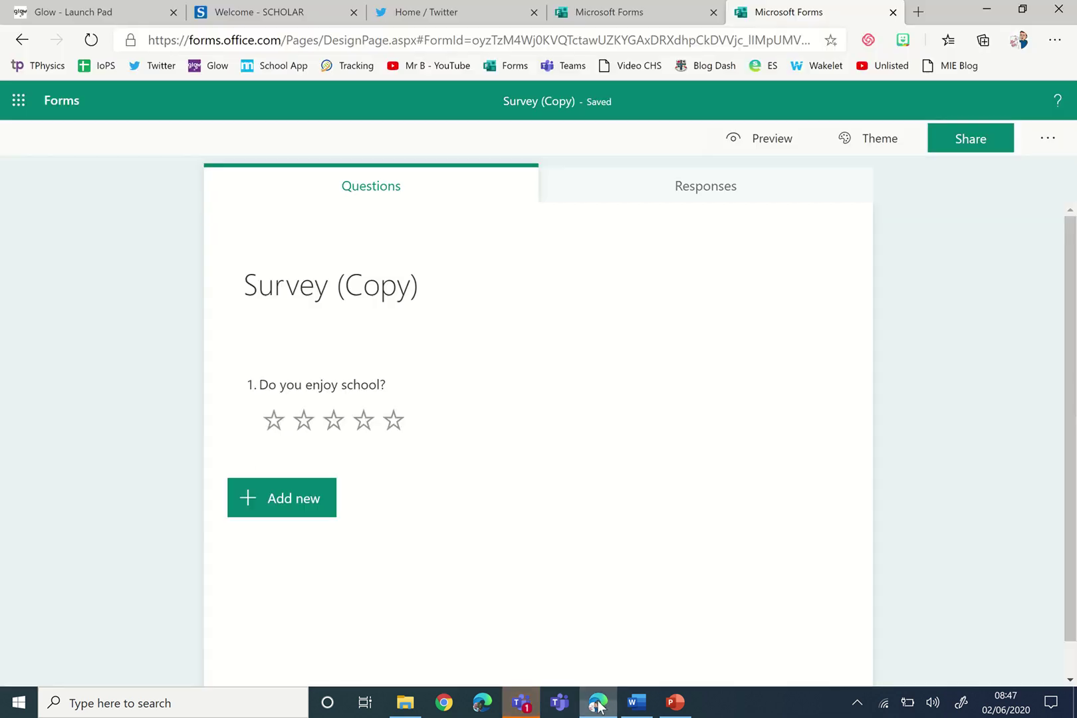
left_click(64, 102)
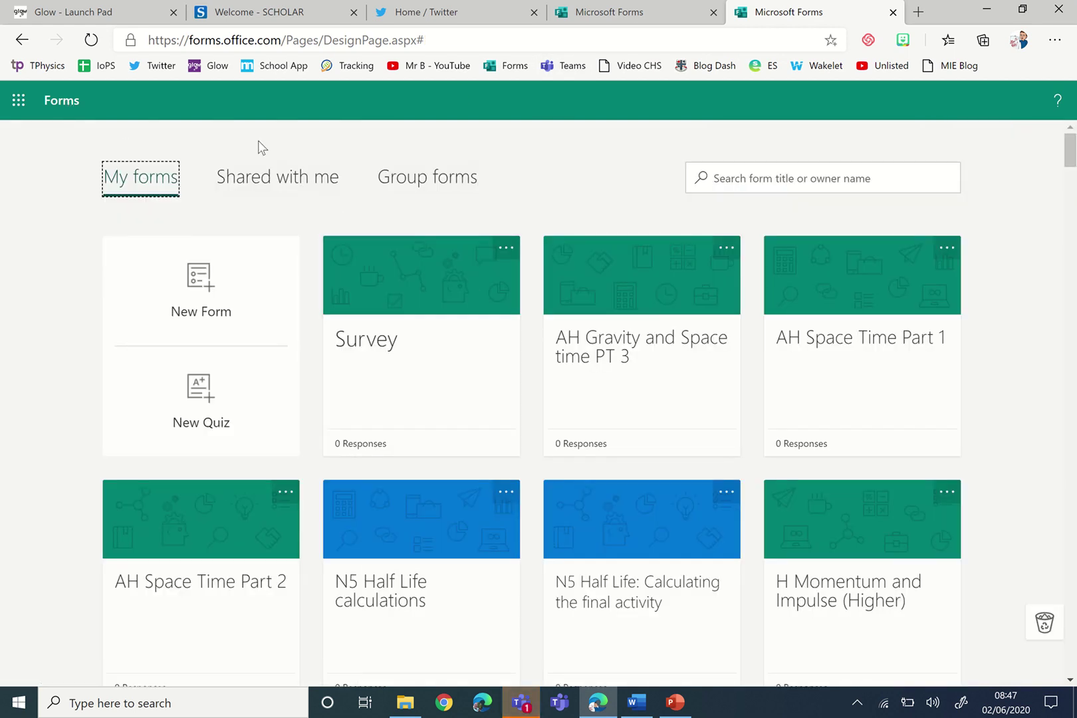
left_click(90, 43)
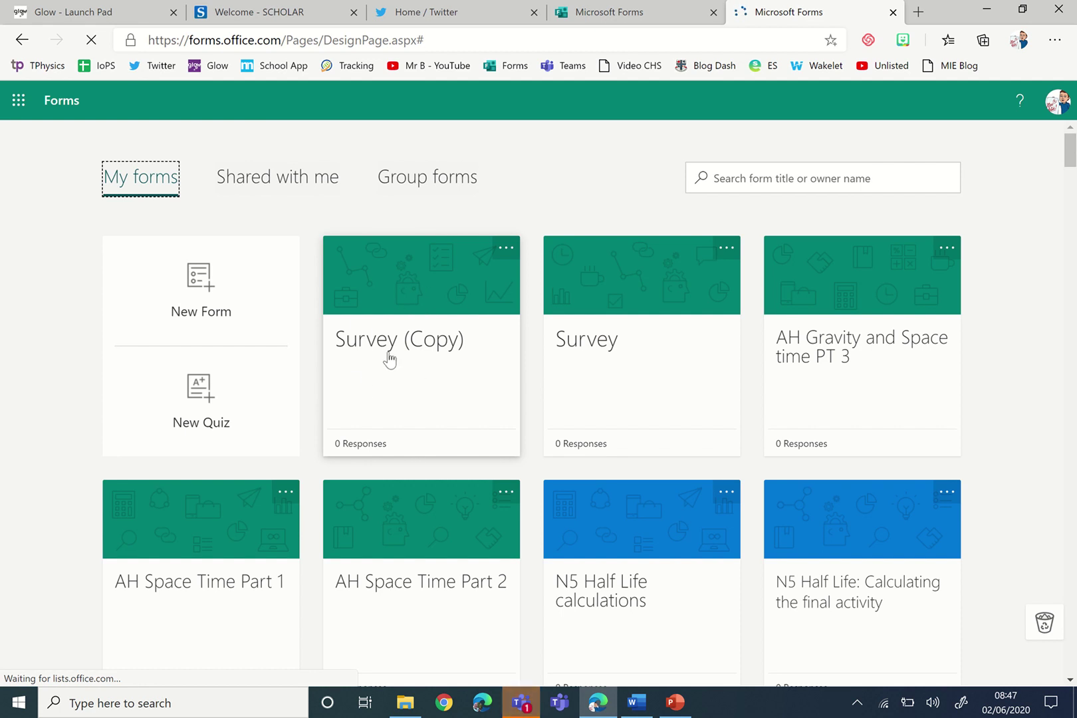
left_click(431, 192)
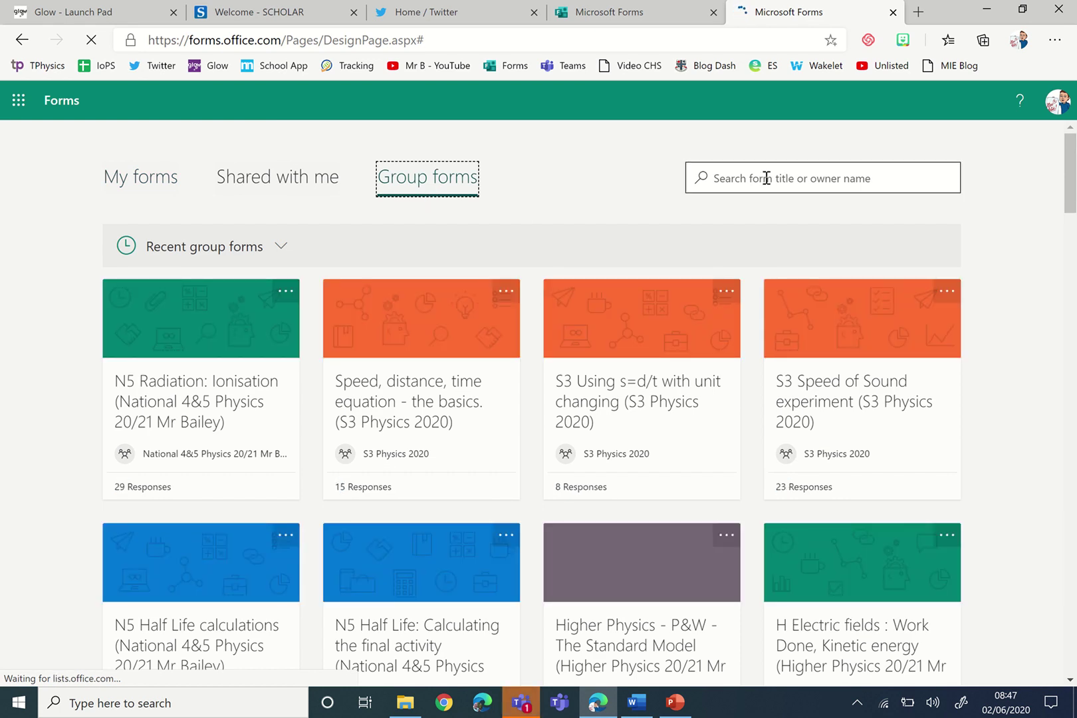
Step: Choose the Science Testing class group from the group list to show its forms
left_click(268, 251)
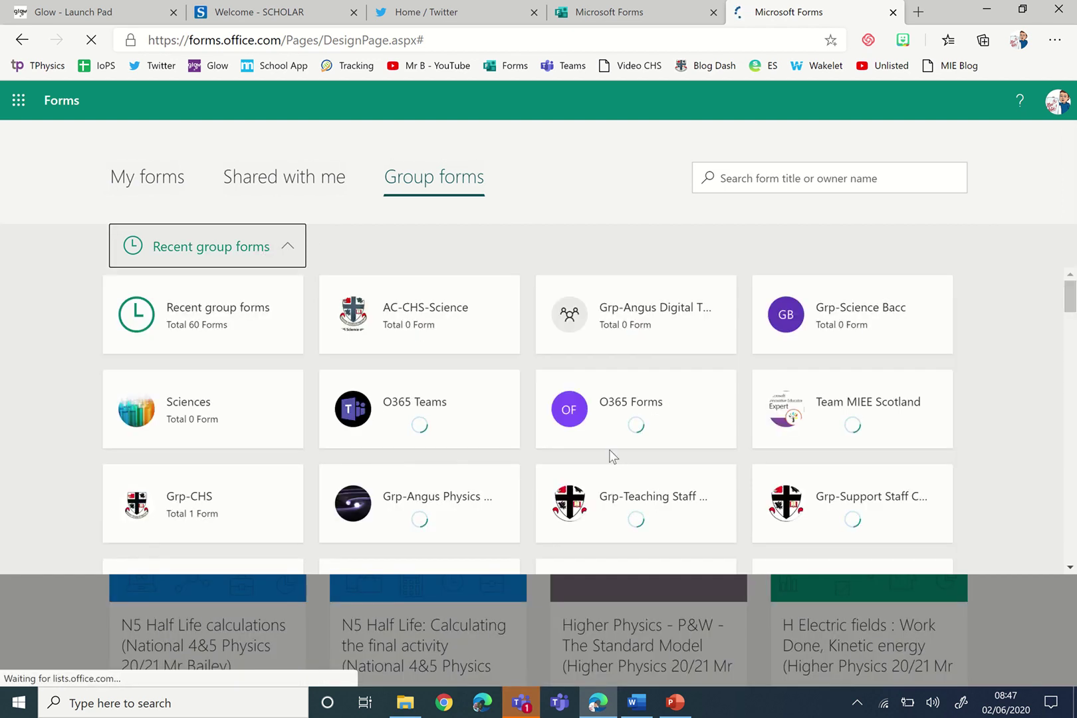
scroll(609, 453, "down", 2)
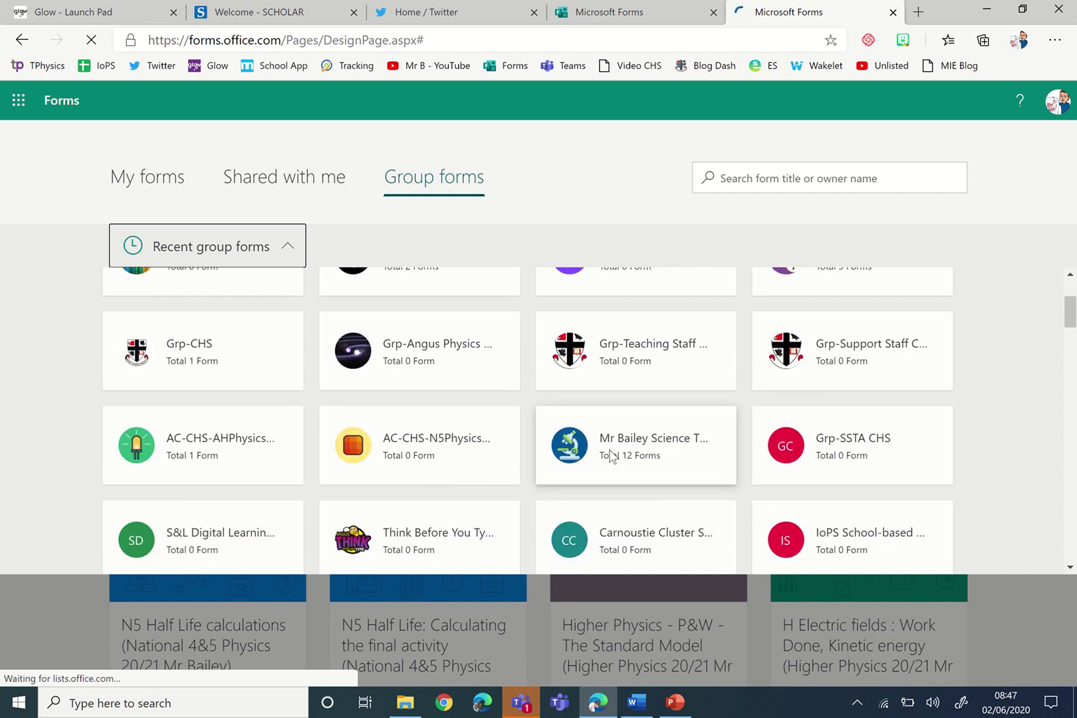
scroll(610, 454, "down", 2)
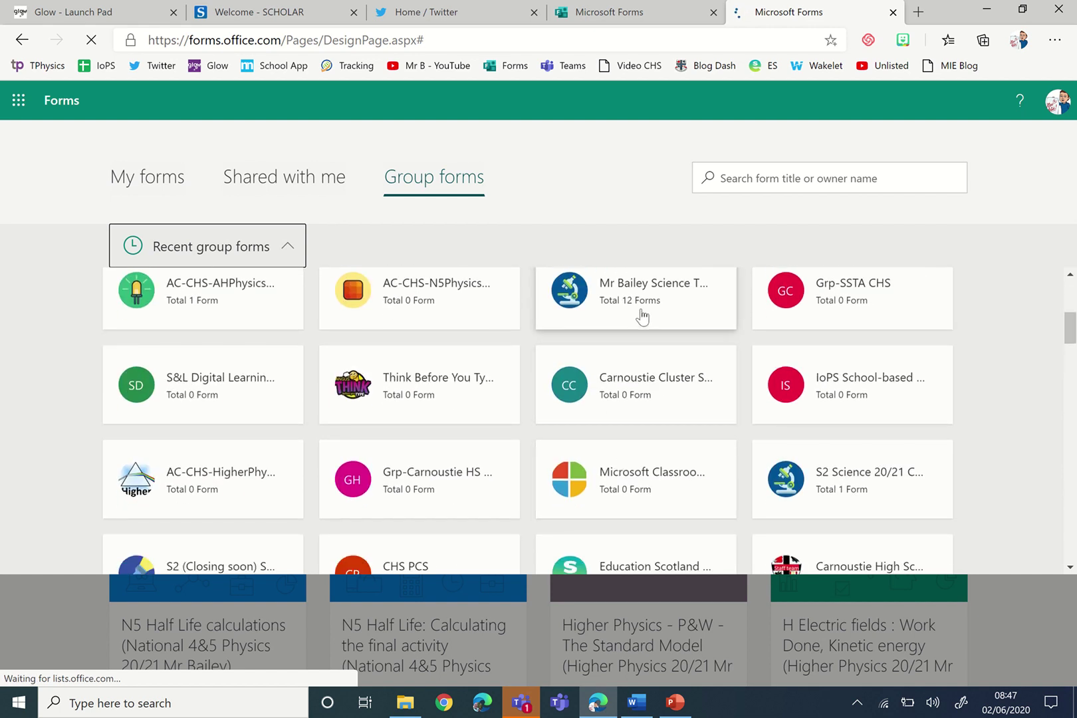
left_click(640, 313)
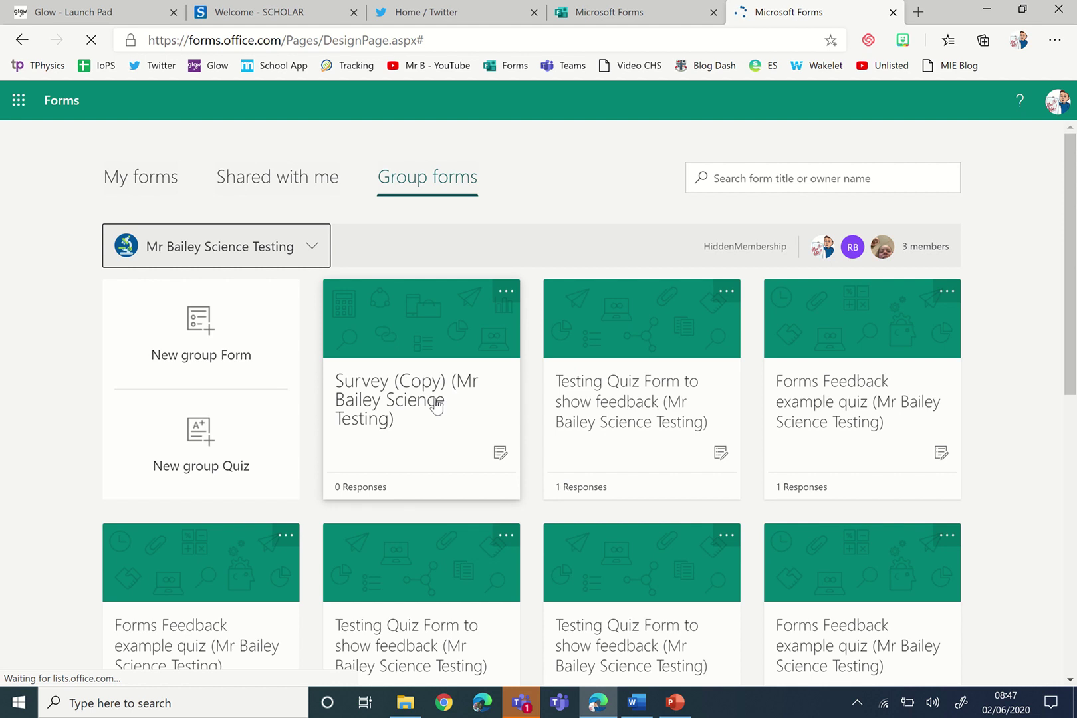
Step: Open the group's Survey (Copy) form on its Responses tab, showing 0 responses
left_click(436, 404)
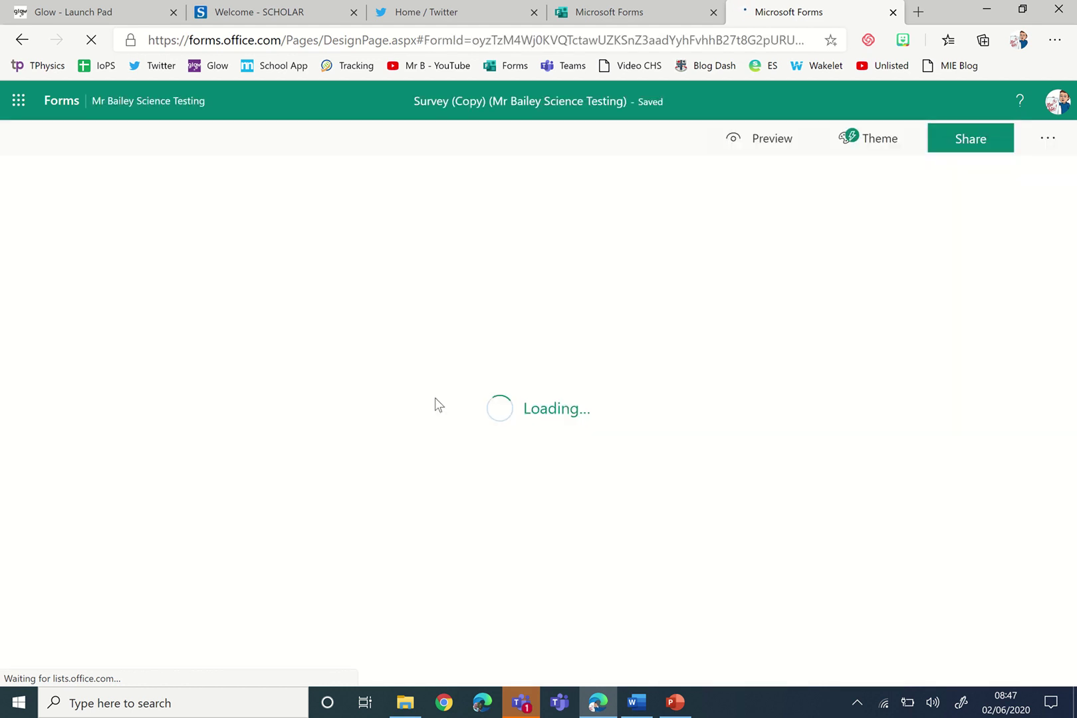
left_click(686, 198)
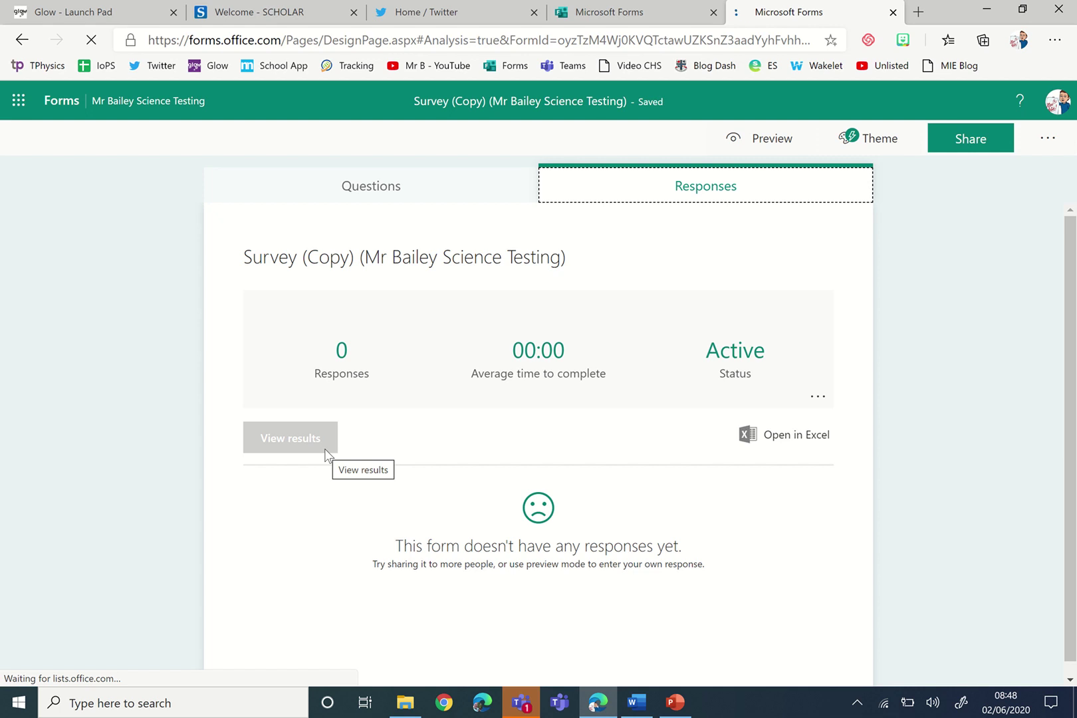
Step: Copy the Survey (Copy) form's response link from the Share panel
left_click(970, 145)
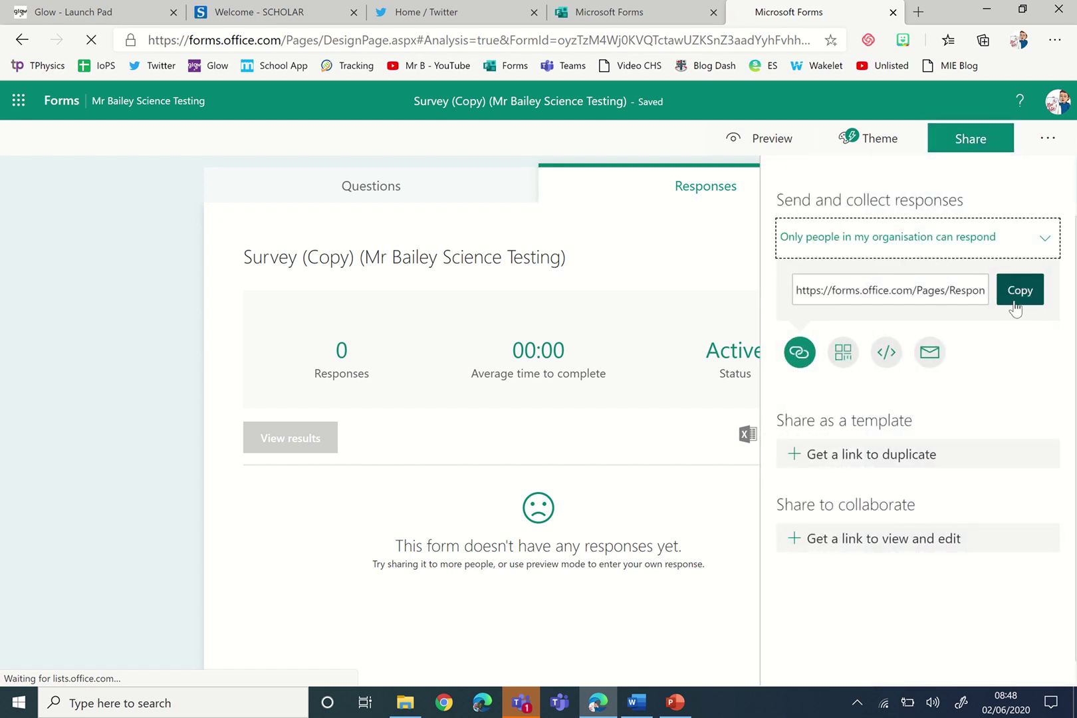
left_click(1025, 293)
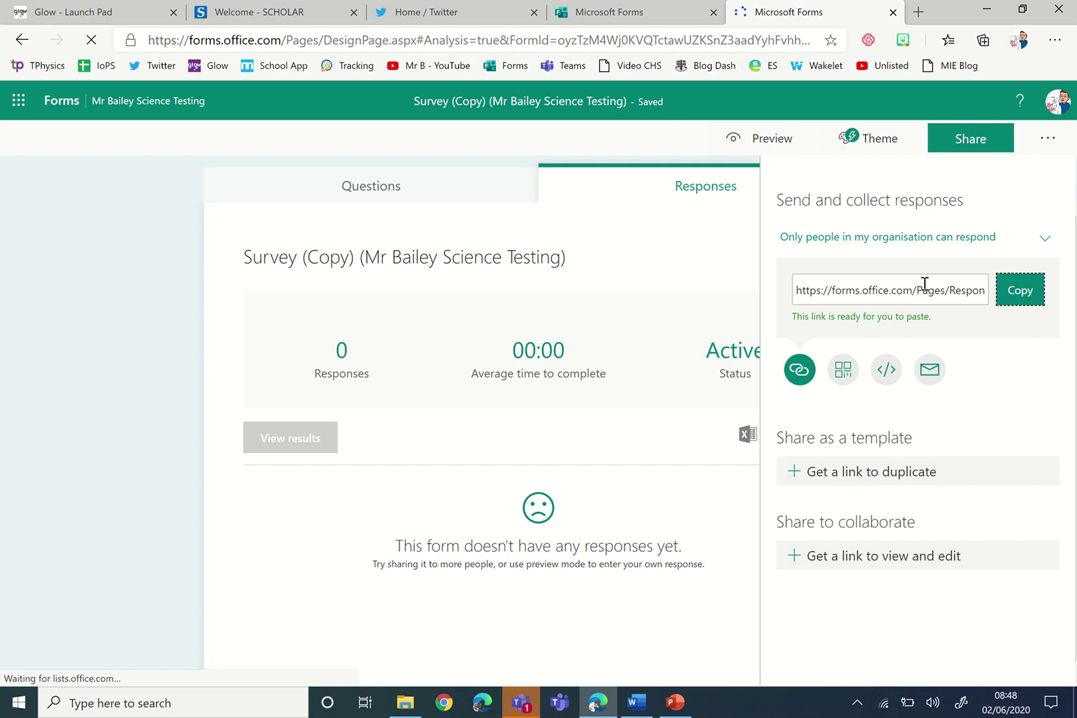